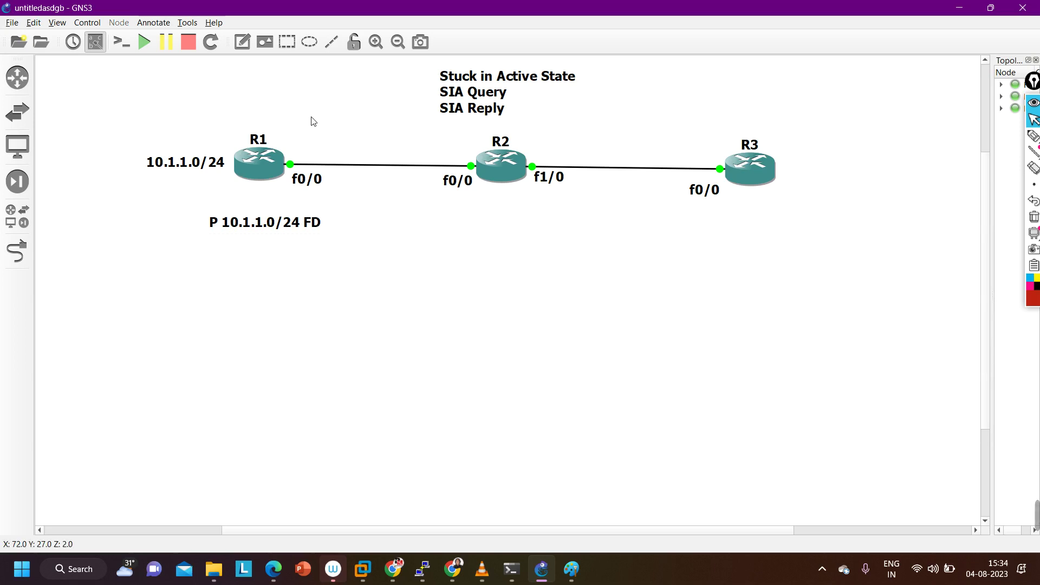
Add a dashed arrow note '------------------>' lined up beside R1's P 10.1.1.0/24 FD note
click(242, 41)
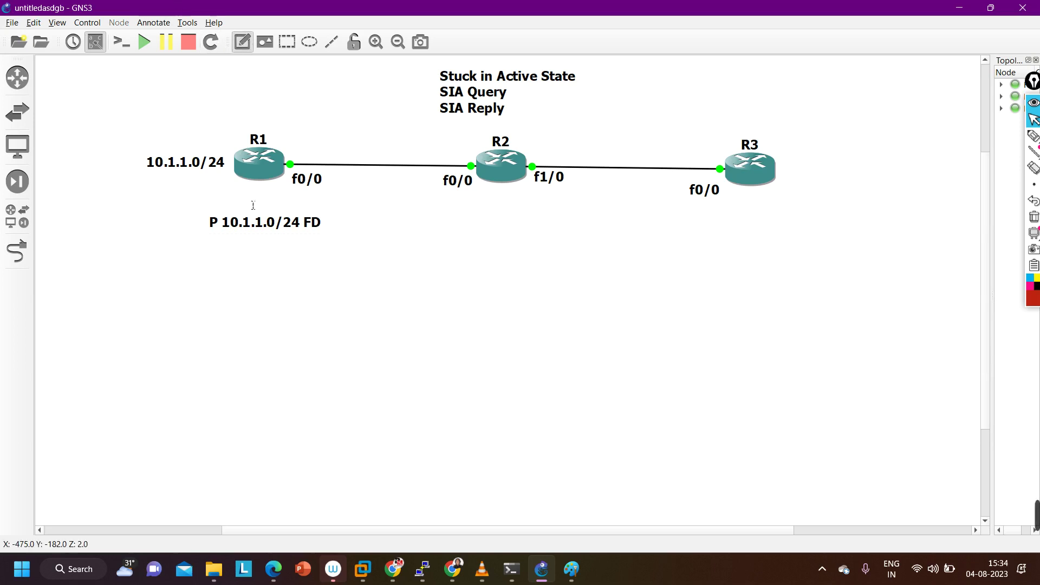
click(334, 231)
text(------------------>)
click(470, 233)
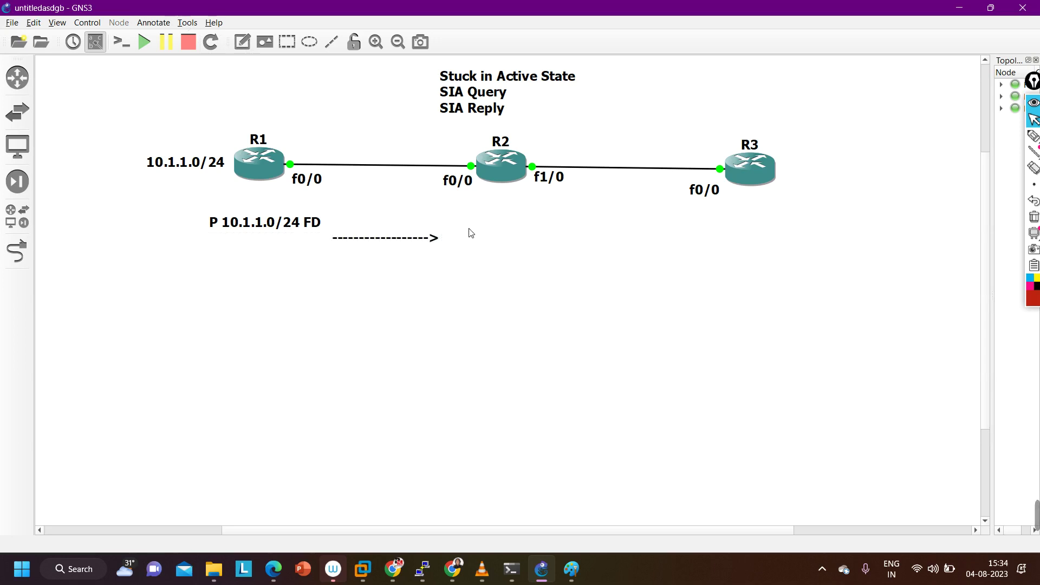
drag(405, 244, 404, 228)
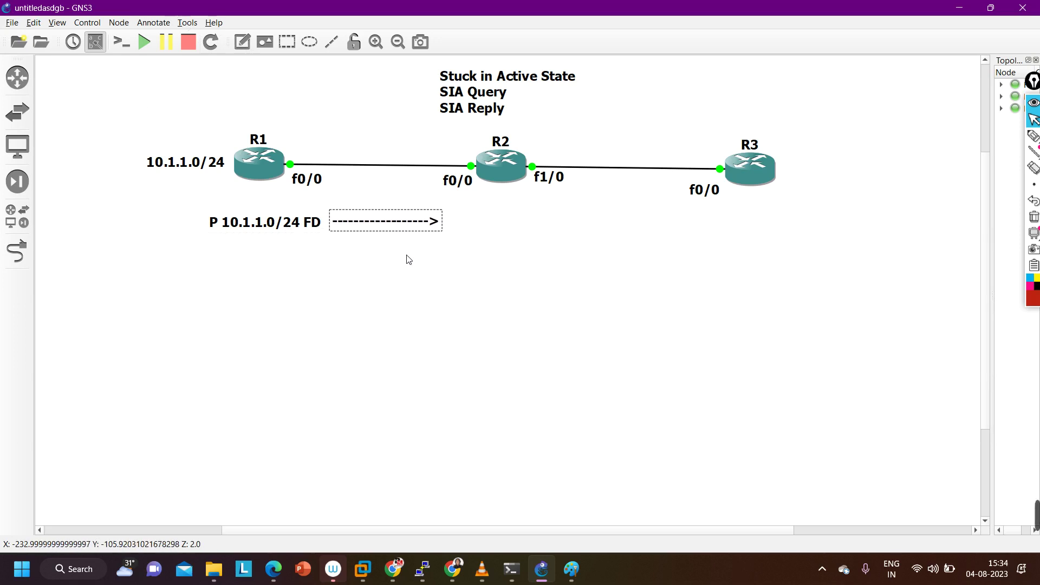
Duplicate the FD note, move the copy under R2, and append '/RD' to it
right_click(282, 228)
click(294, 234)
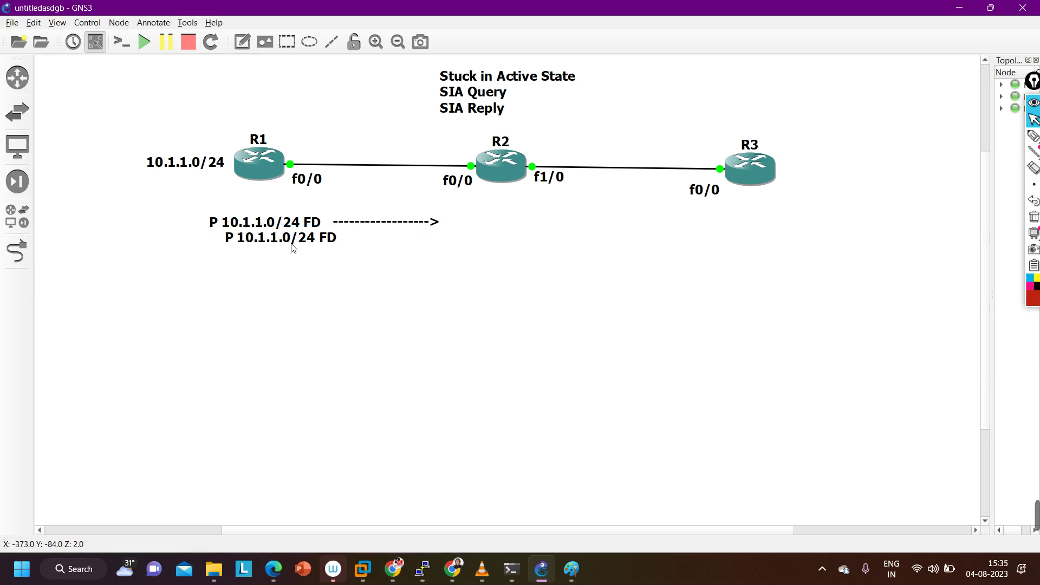
drag(293, 248, 479, 254)
double_click(478, 253)
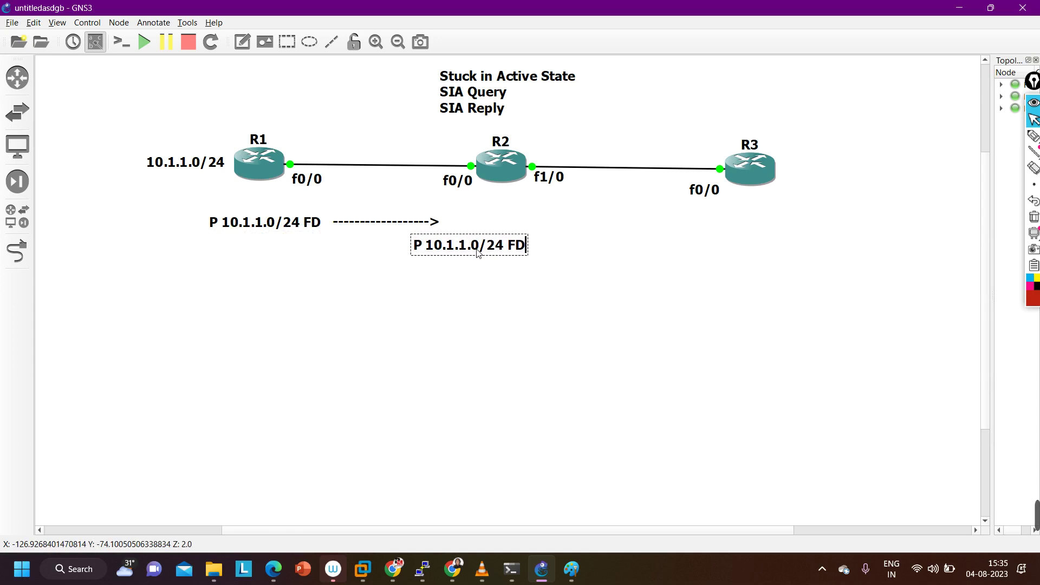
text(/RD)
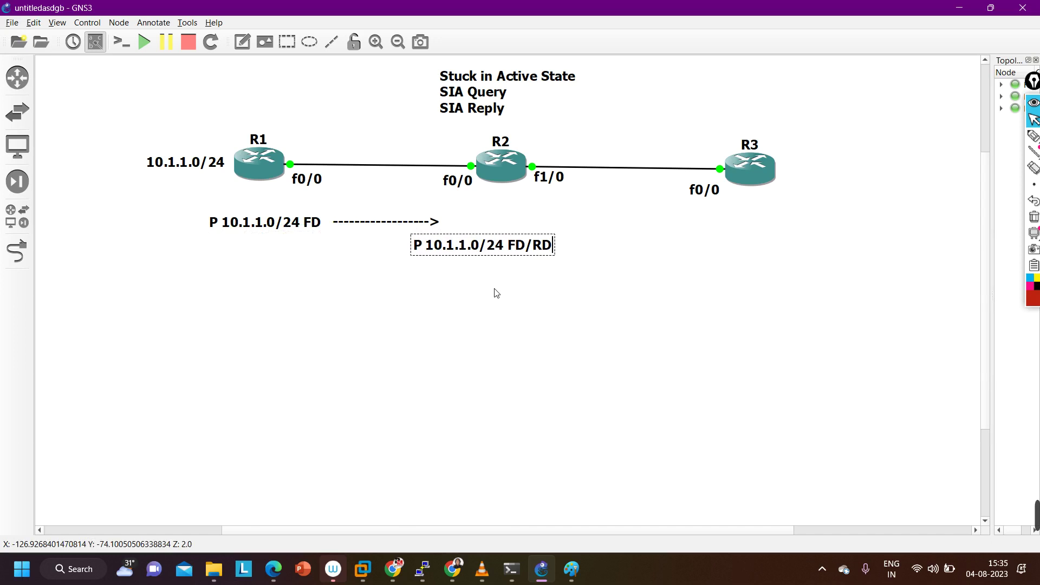
key(ctrl+a)
click(468, 309)
Start a second dashed arrow note '------------------------->' below the R2–R3 link
click(242, 42)
click(538, 221)
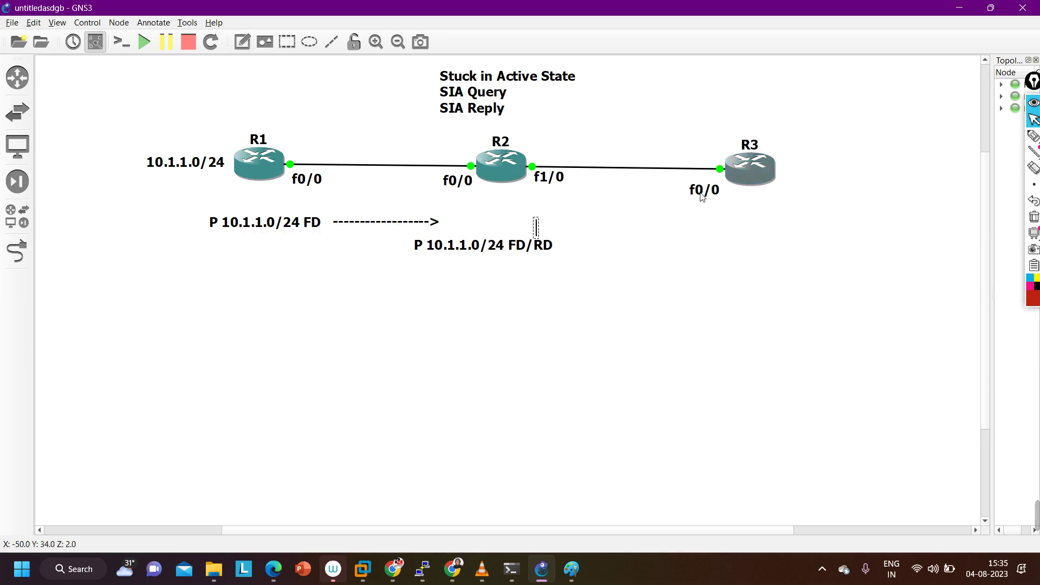
text(--------------------)
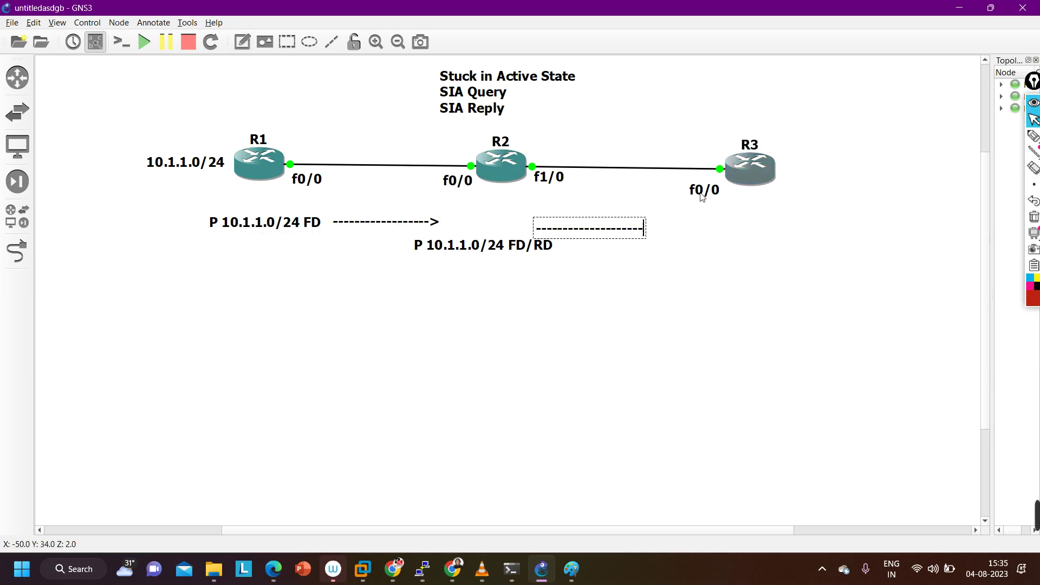
text(----->)
Level the second dashed arrow with the first so it points toward R3
click(666, 278)
drag(638, 232, 654, 224)
click(624, 284)
Duplicate the P 10.1.1.0/24 FD/RD note and place the copy below R3
right_click(491, 250)
click(510, 258)
drag(511, 266, 755, 253)
click(748, 349)
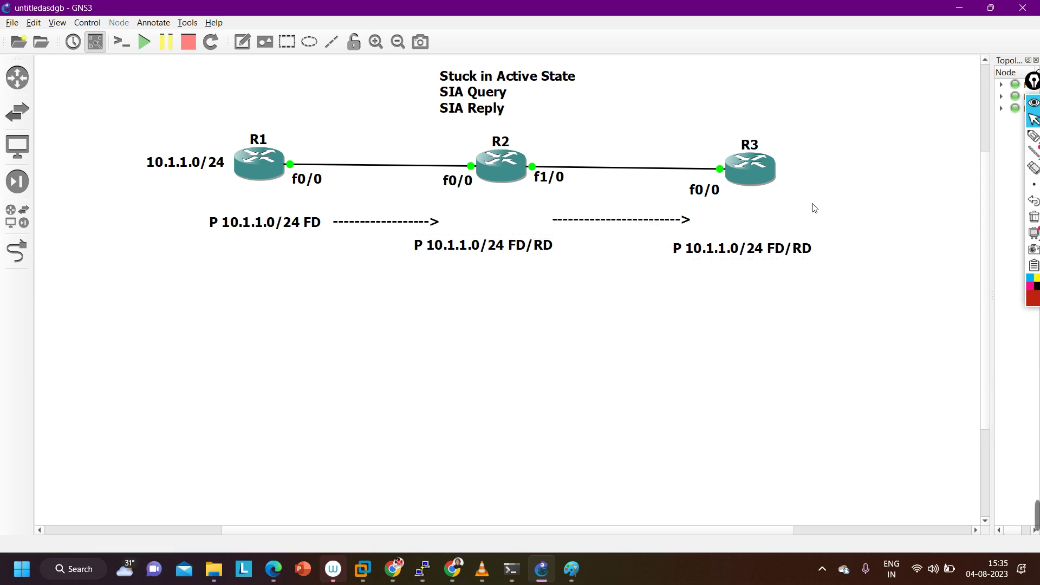
Drag-select the 10.1.1.0/24 label, then deselect it
drag(140, 123, 192, 191)
click(185, 124)
drag(145, 130, 199, 185)
click(208, 125)
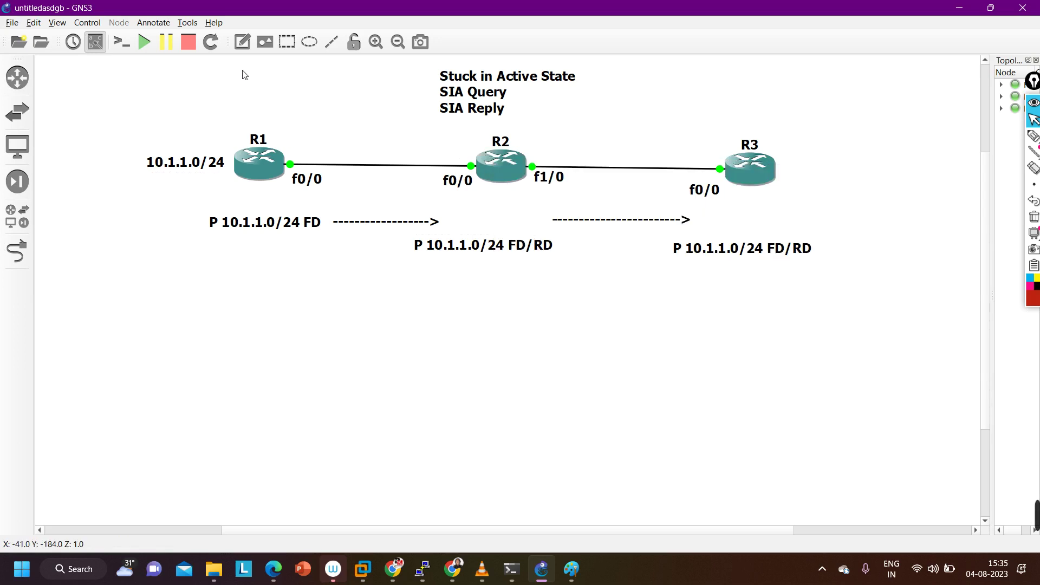
Add a dashed arrow note '----------------->' just above the R1–R2 link
click(242, 41)
click(297, 148)
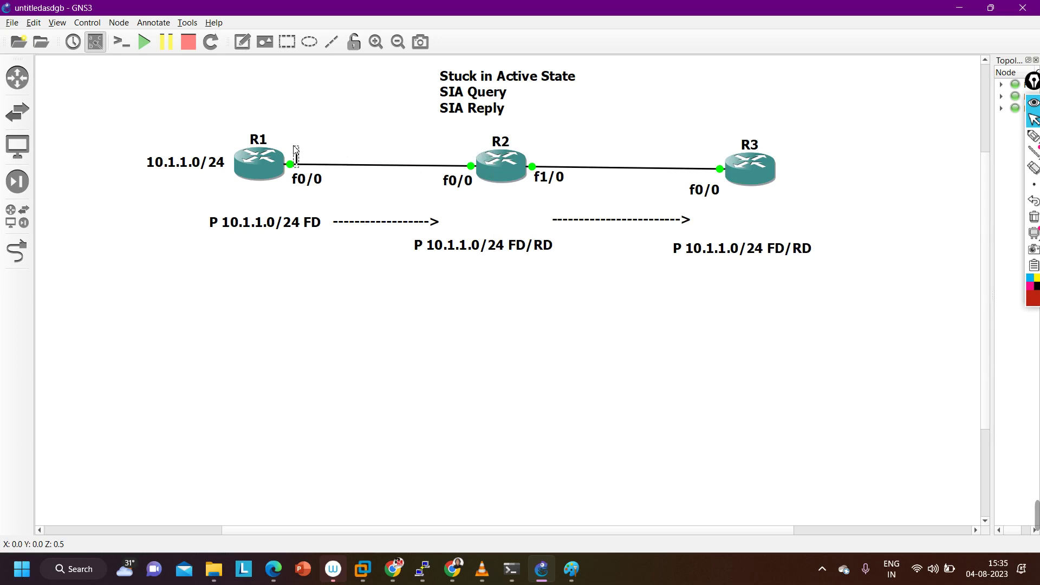
text(----------------)
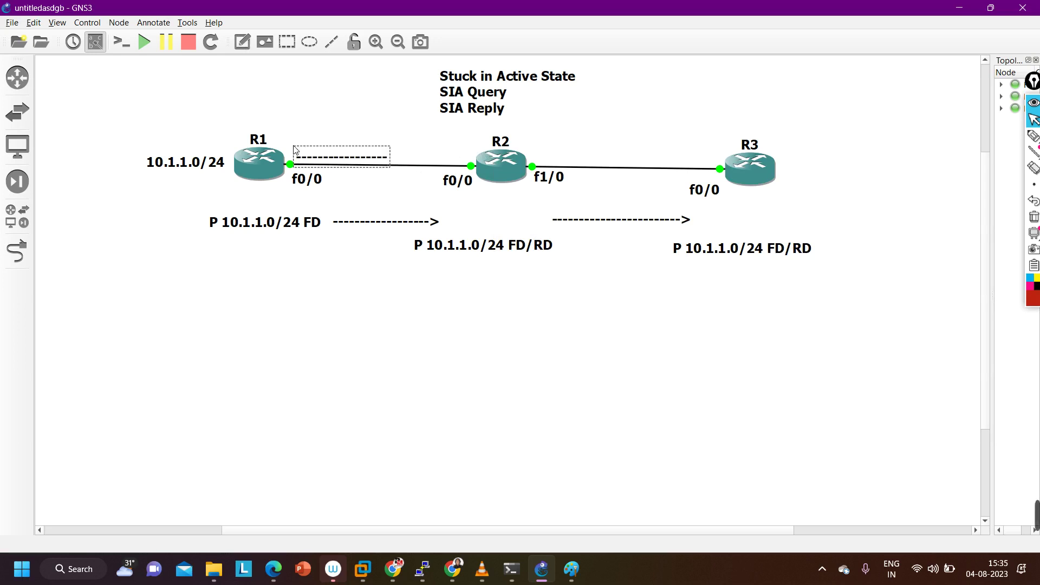
text(->)
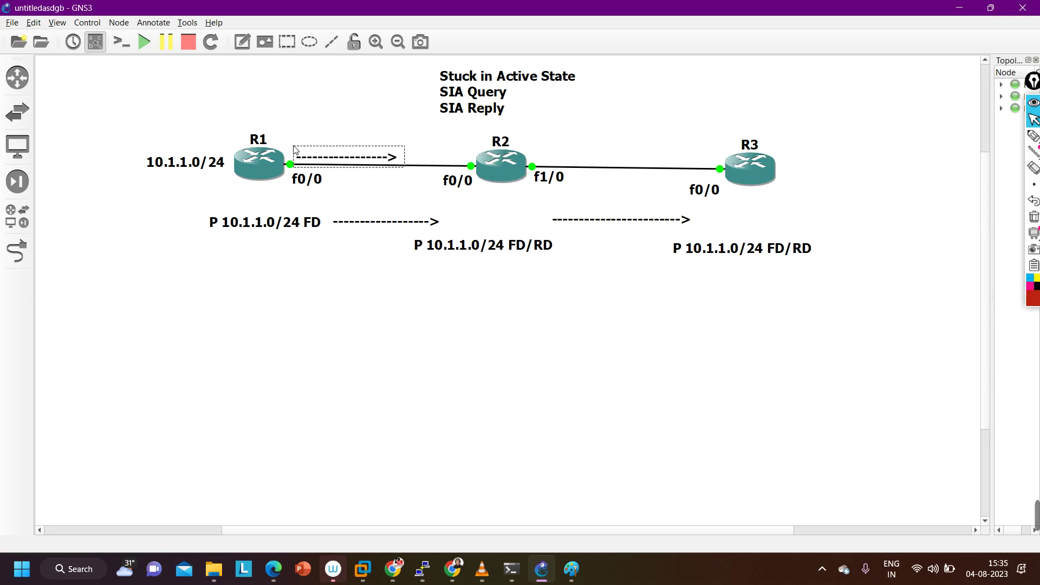
click(319, 117)
drag(342, 153, 344, 144)
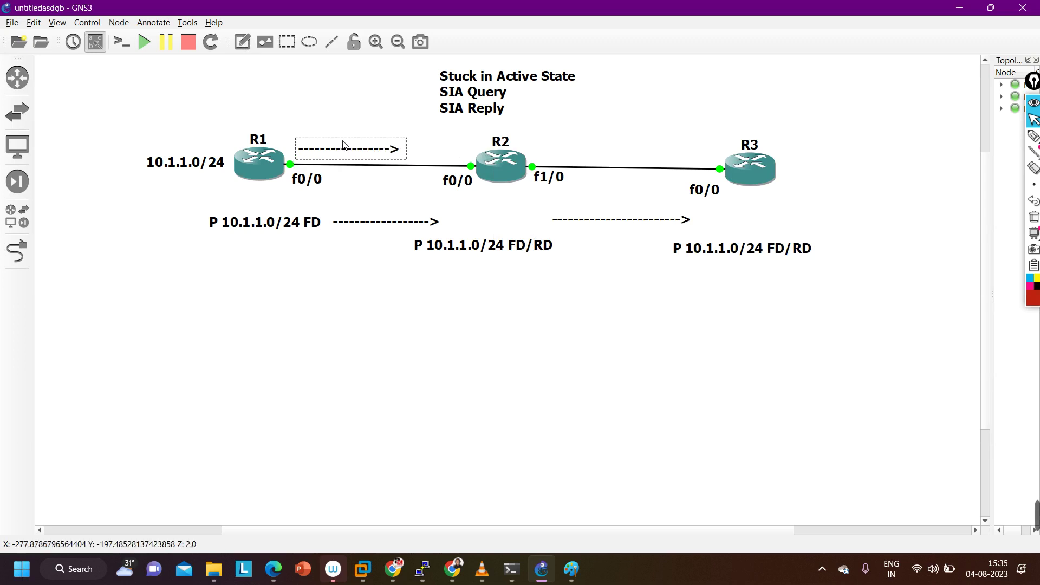
click(340, 120)
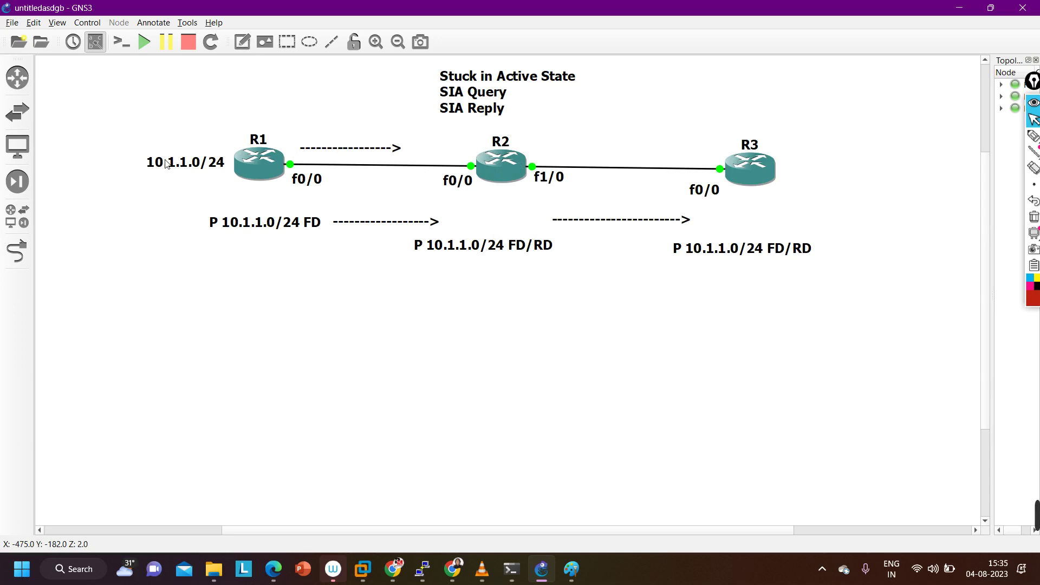
Prefix the arrow with 'Query' and nudge the label slightly right and up
double_click(315, 151)
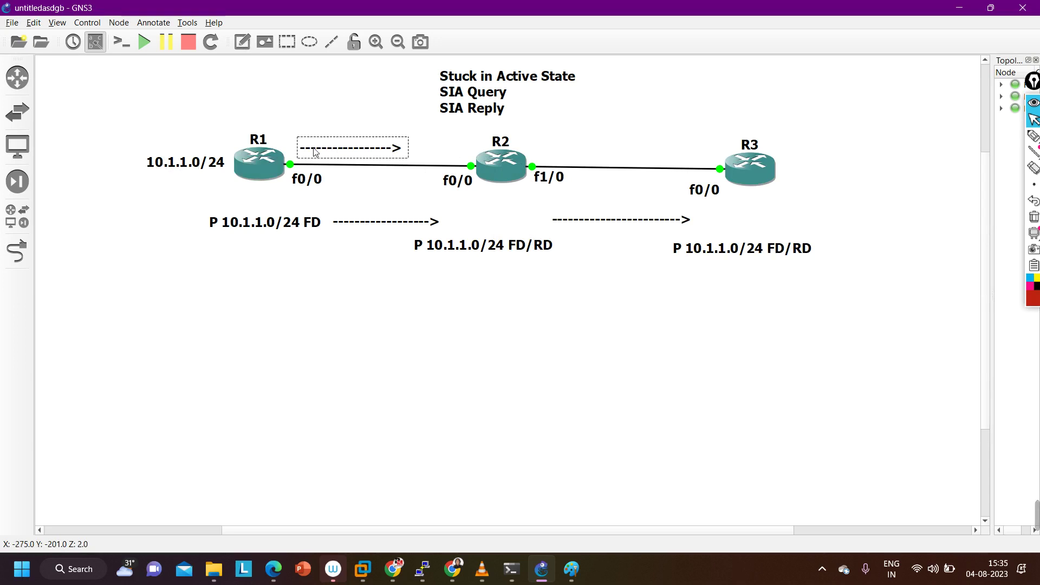
key(Home)
key(Caps_Lock)
text(Q)
key(Caps_Lock)
text(uery)
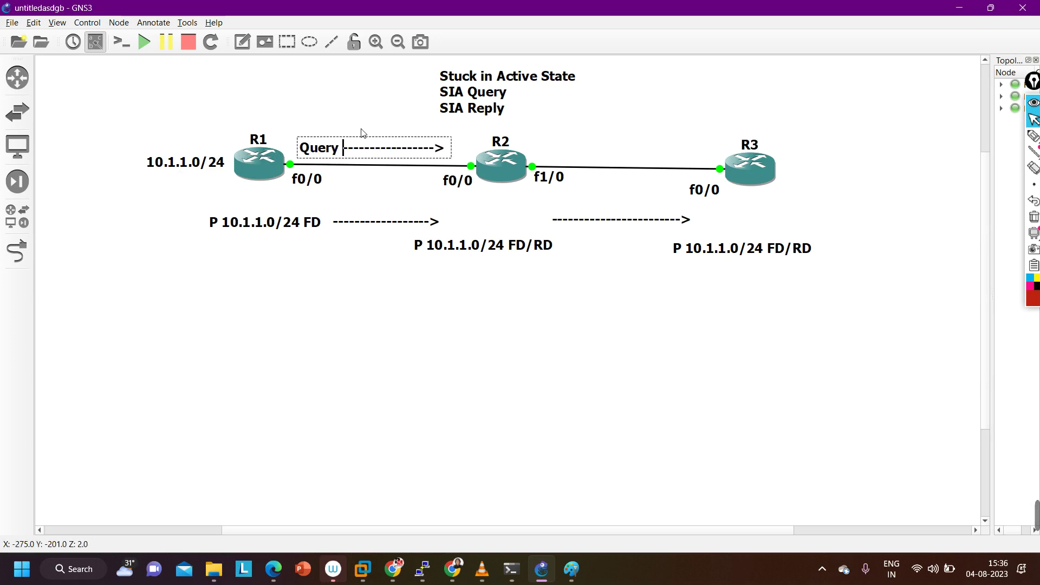
click(534, 129)
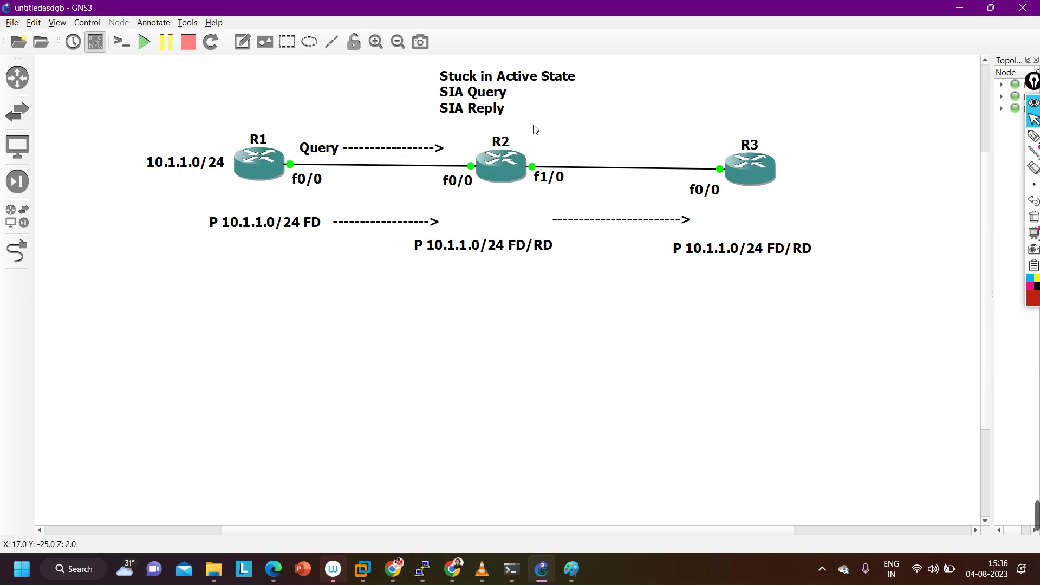
click(389, 150)
drag(389, 150, 393, 147)
Duplicate the 'Query ---->' note and position the copy above the R2–R3 link
click(556, 144)
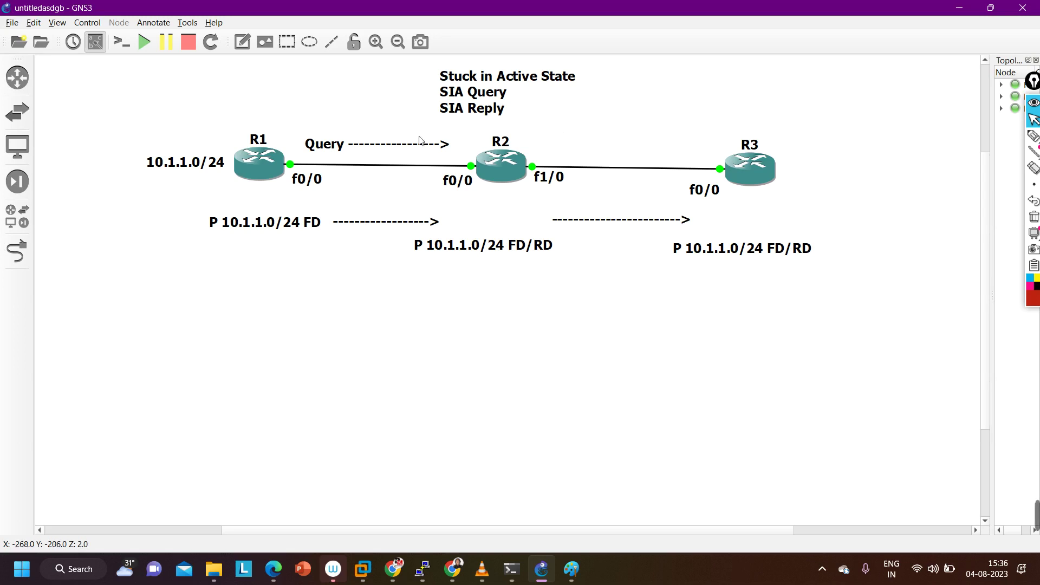
right_click(399, 148)
click(410, 154)
mouse_move(408, 160)
mouse_down()
mouse_move(664, 142)
mouse_move(623, 147)
mouse_up()
click(811, 123)
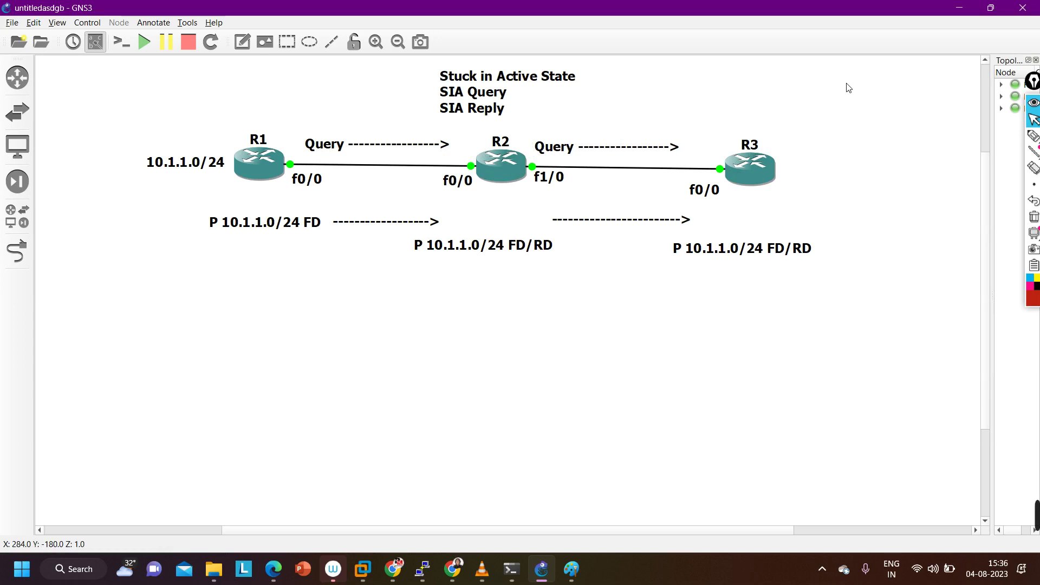
drag(604, 146, 617, 145)
click(297, 104)
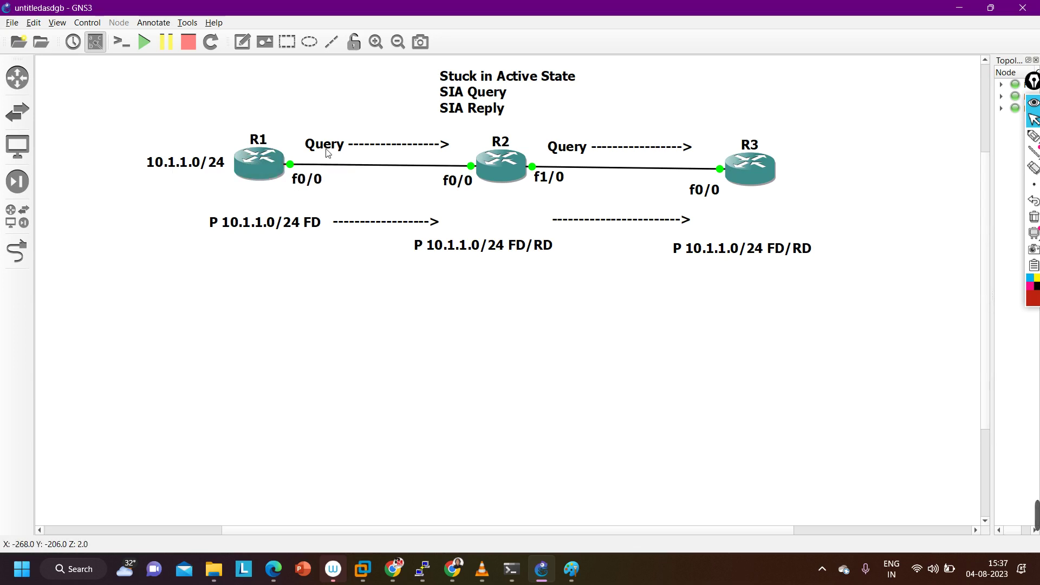
Add a note reading '180' and position it above R1
click(242, 43)
click(226, 106)
text(180)
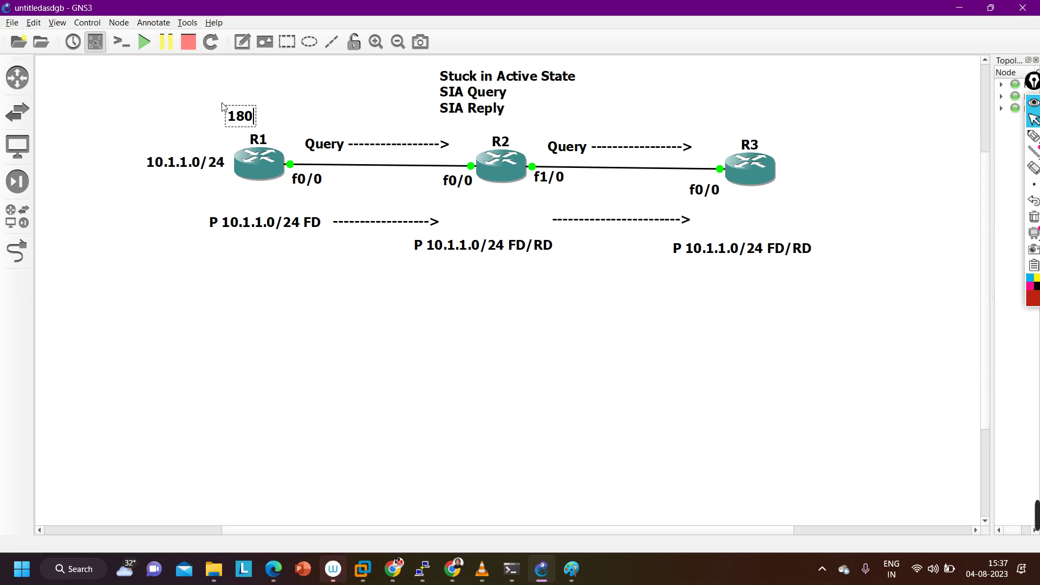
click(220, 111)
drag(239, 114, 253, 92)
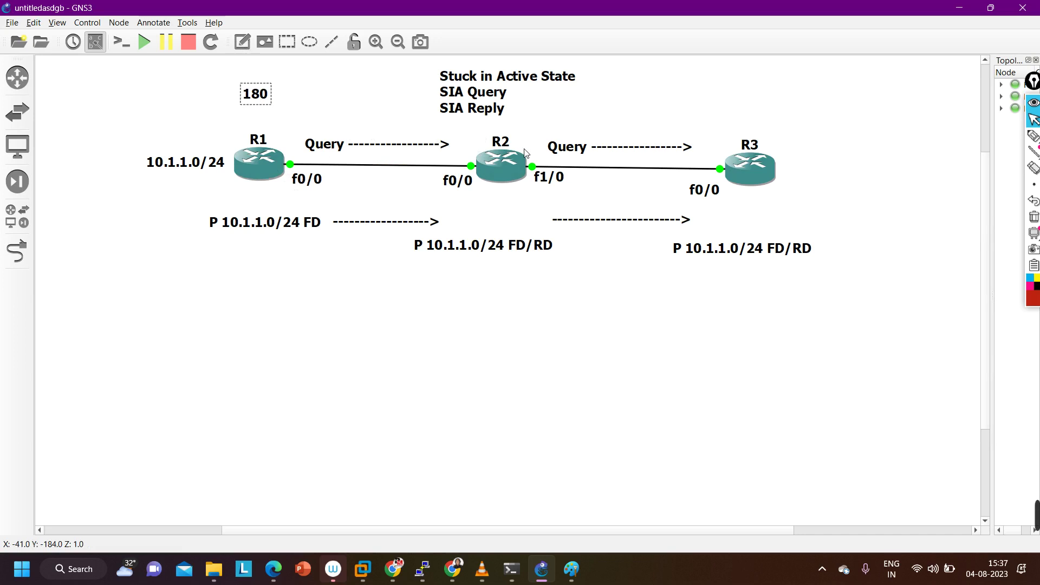
Add a second line '90----------->' beneath 180 in the note
double_click(256, 101)
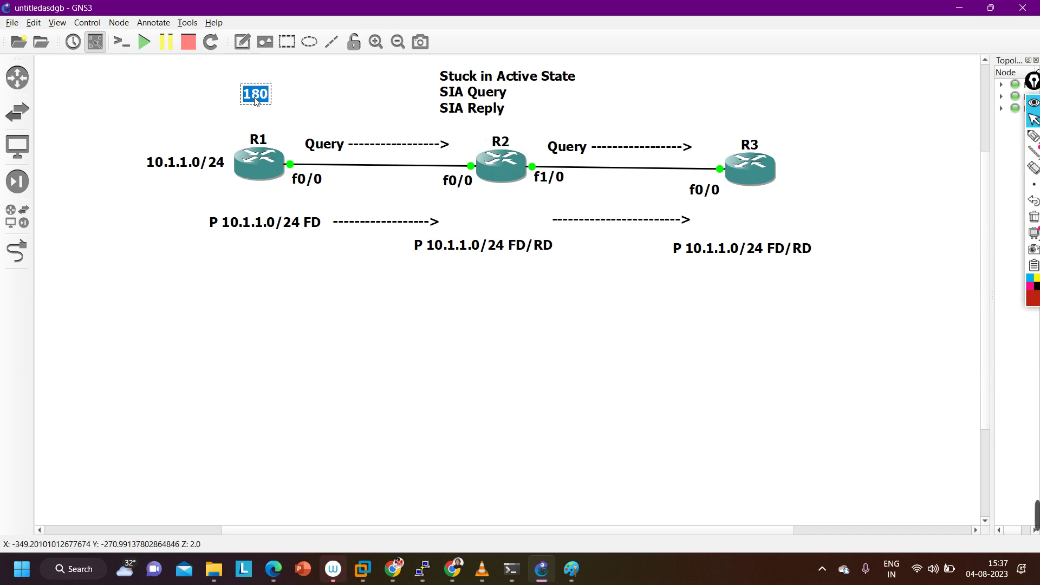
key(End)
key(Return)
text(90)
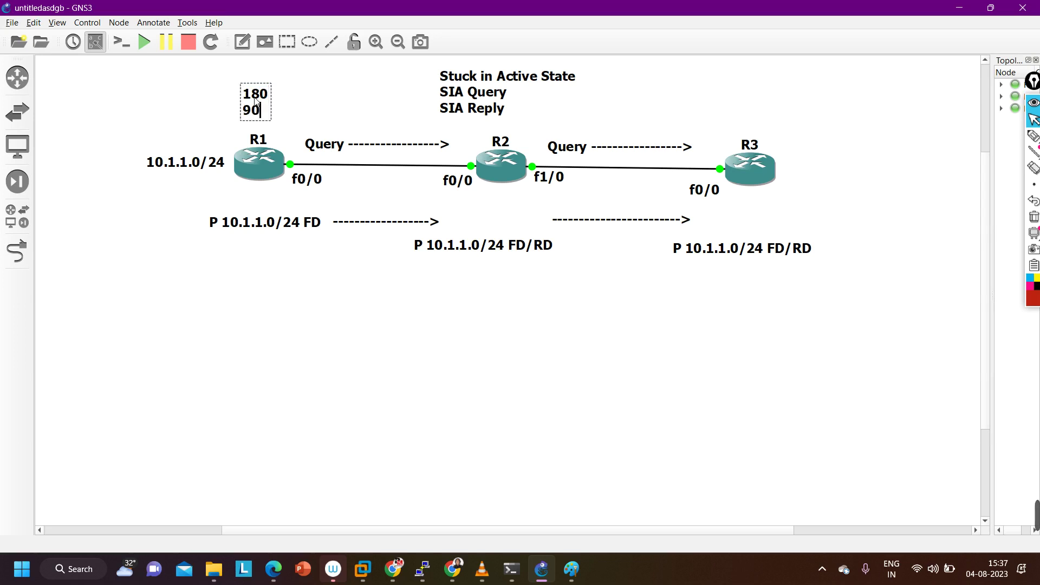
text(-----------)
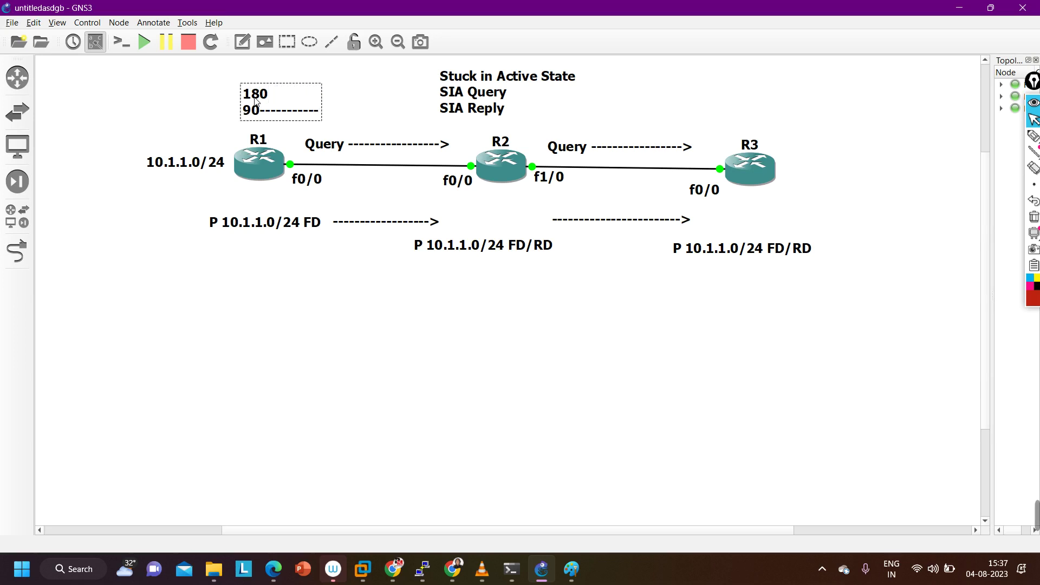
text(>)
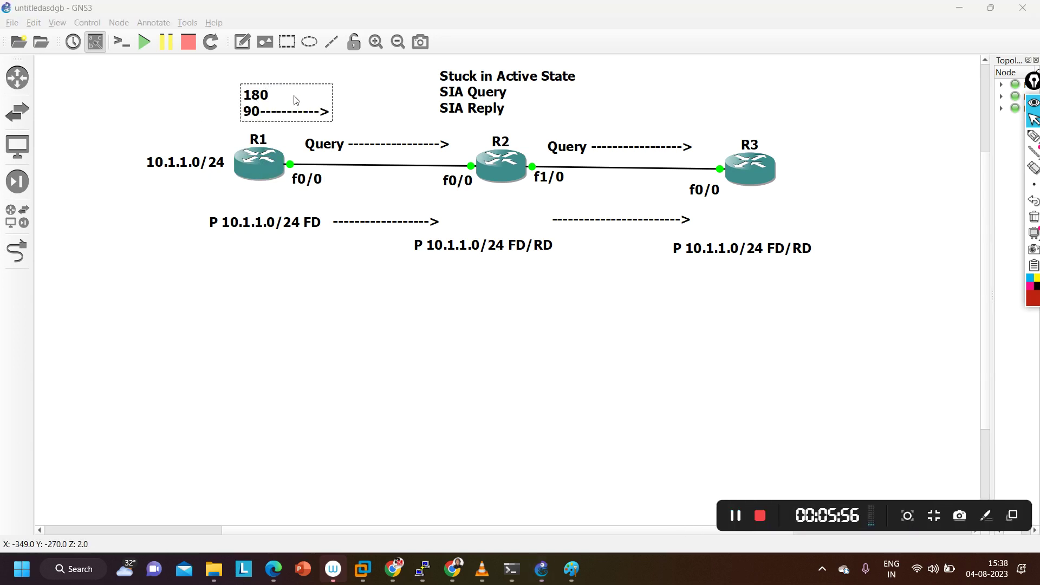
Insert 'SIA Query' among the dashes after 90 in the note
key(ctrl+a)
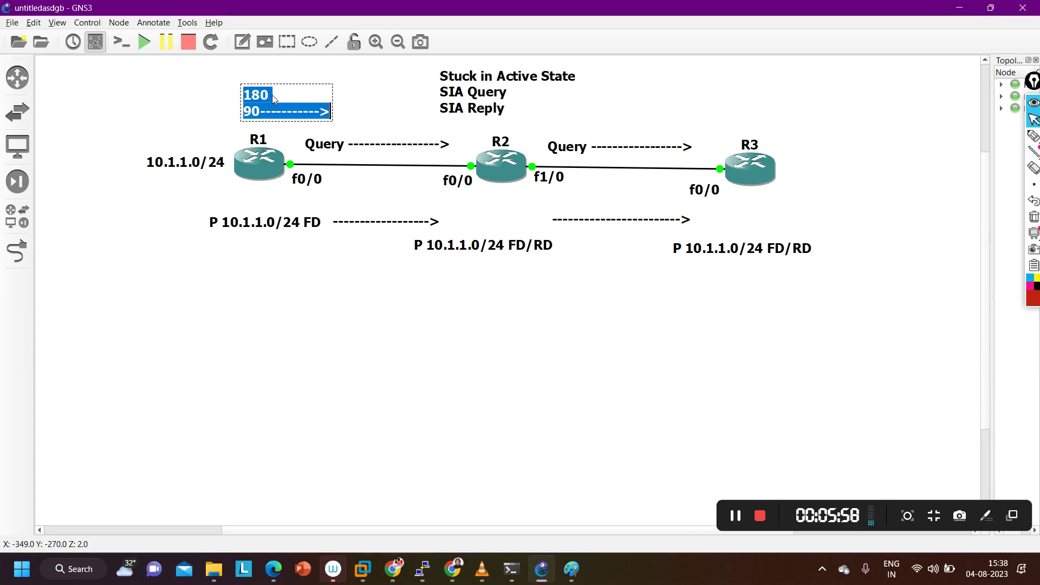
click(274, 100)
drag(271, 98, 242, 98)
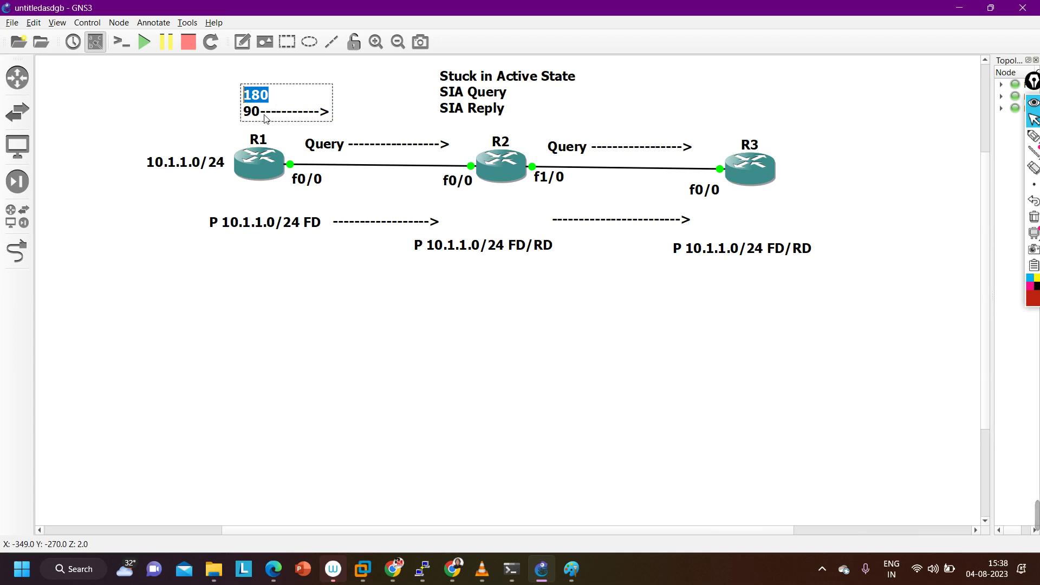
click(258, 113)
drag(258, 116, 246, 116)
click(279, 116)
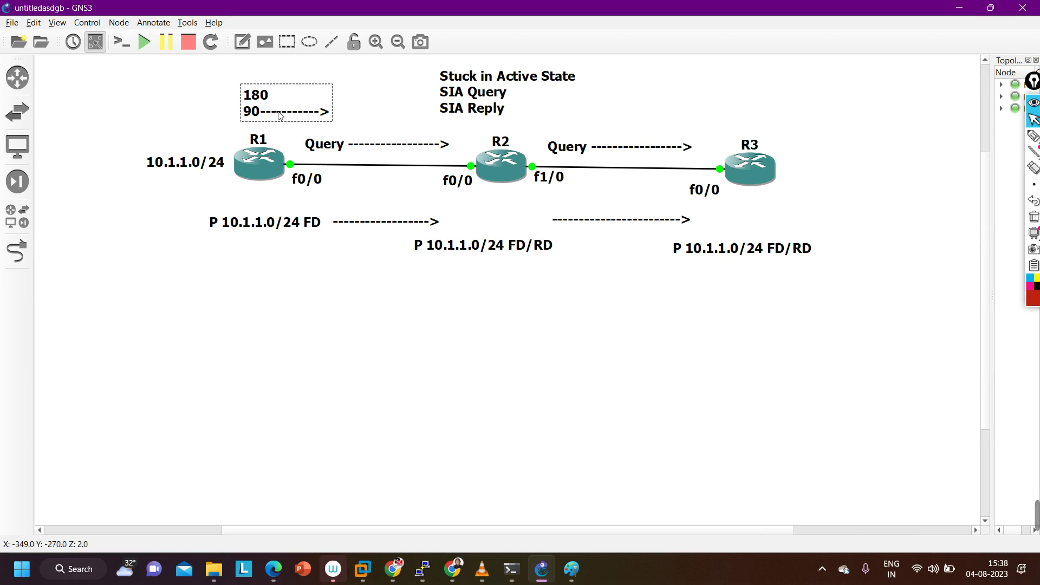
key(Caps_Lock)
text(SIA)
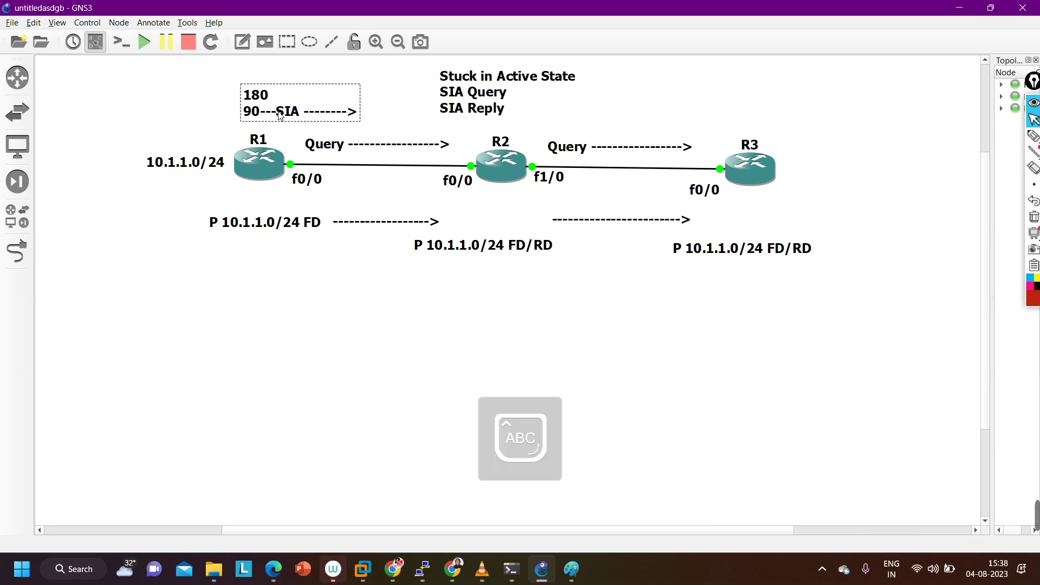
key(Caps_Lock)
text(Query)
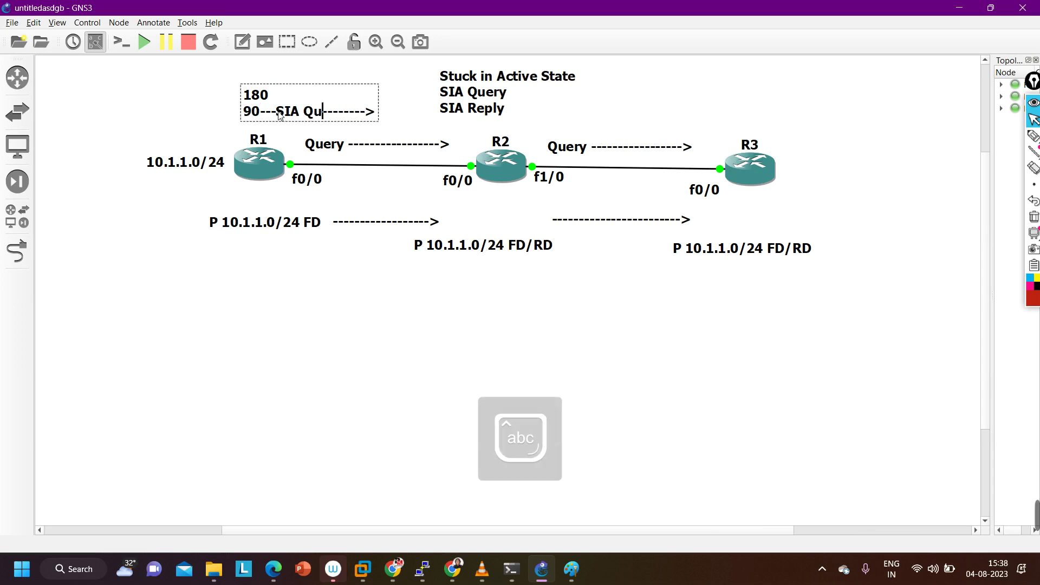